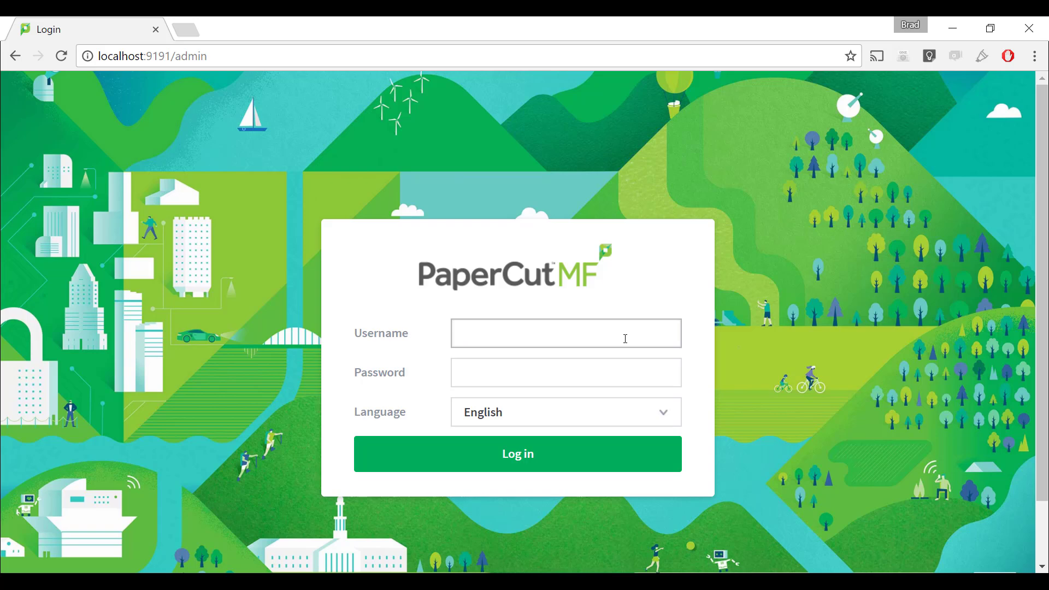
Sign in to the PaperCut MF administration interface with the admin account credentials.
text(admin)
key(Tab)
text(admin)
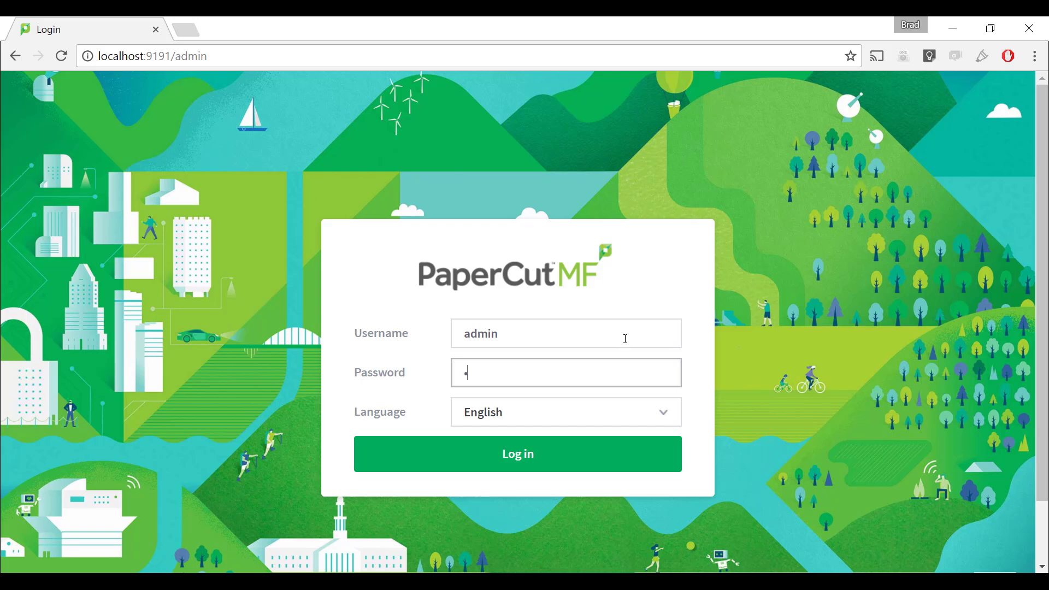
text(••••)
key(Return)
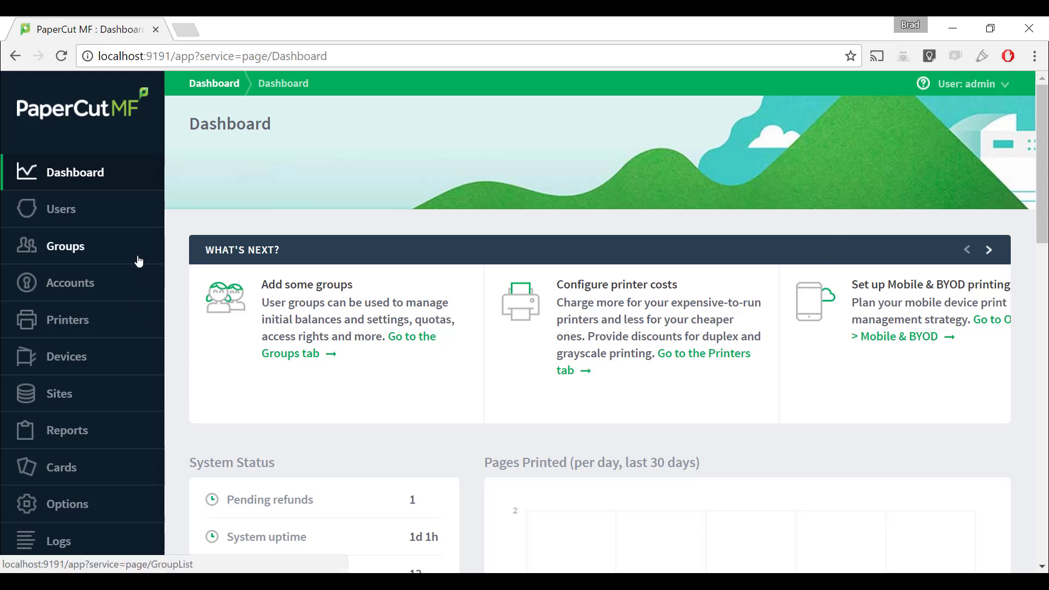
Go to the Options › Admin Rights page.
scroll(134, 273, down, 2)
scroll(125, 350, down, 2)
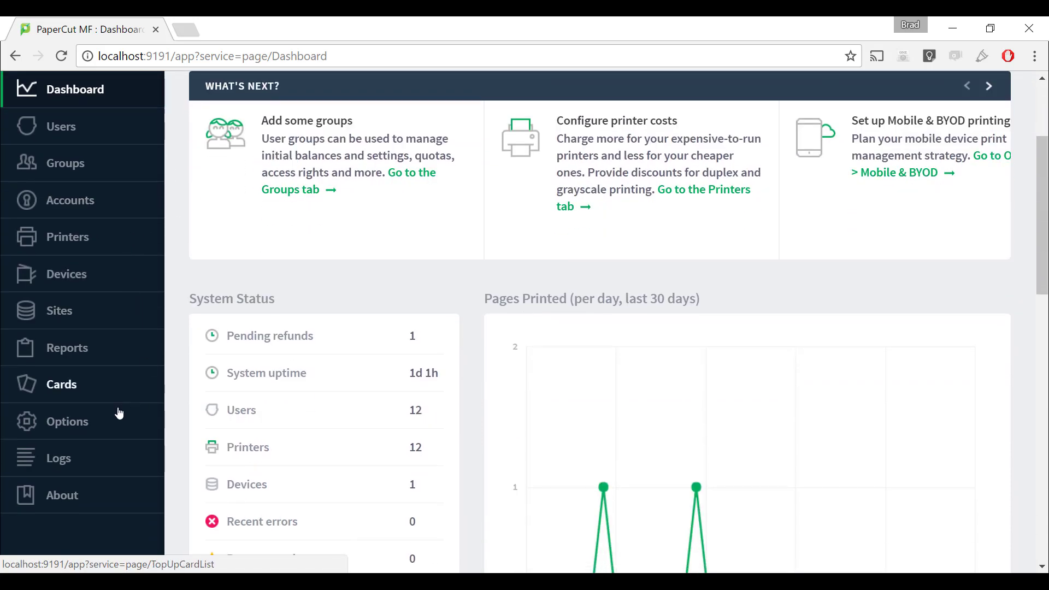
click(84, 433)
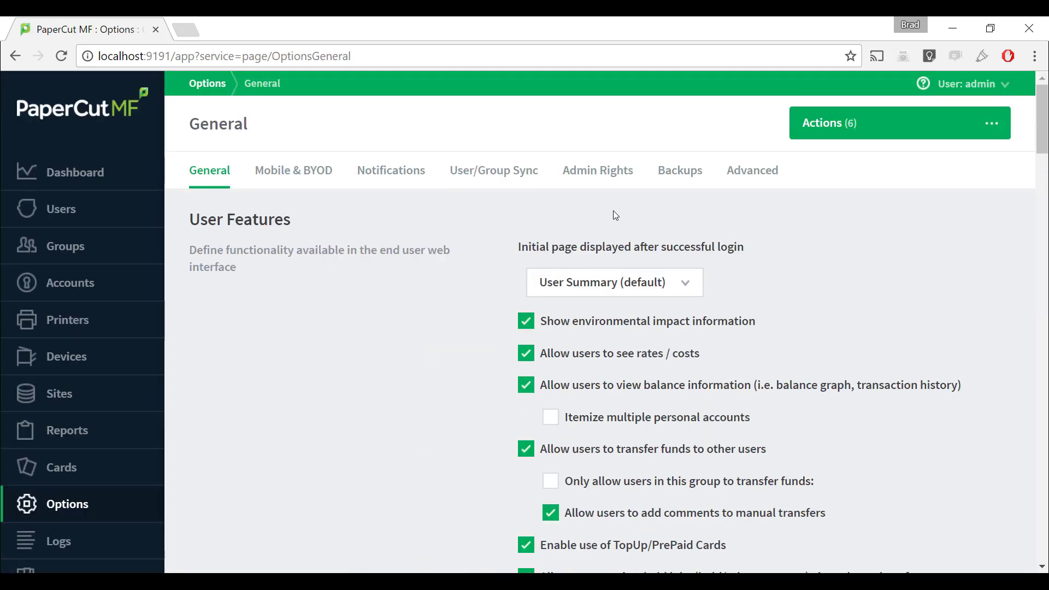
click(598, 180)
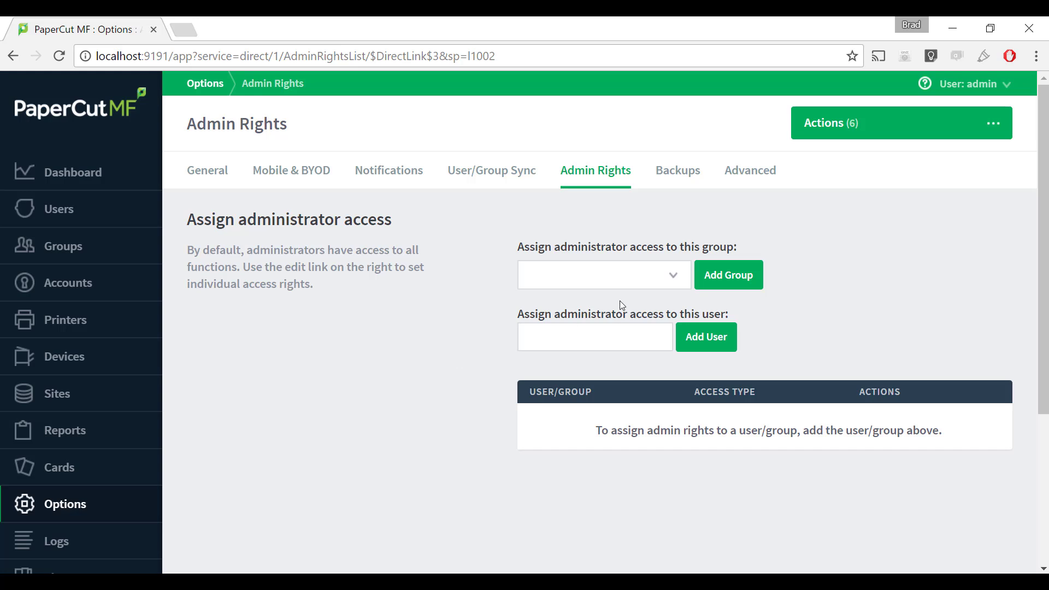
Add the Power Users group with administrator access and open its Edit Admin Rights page.
click(676, 278)
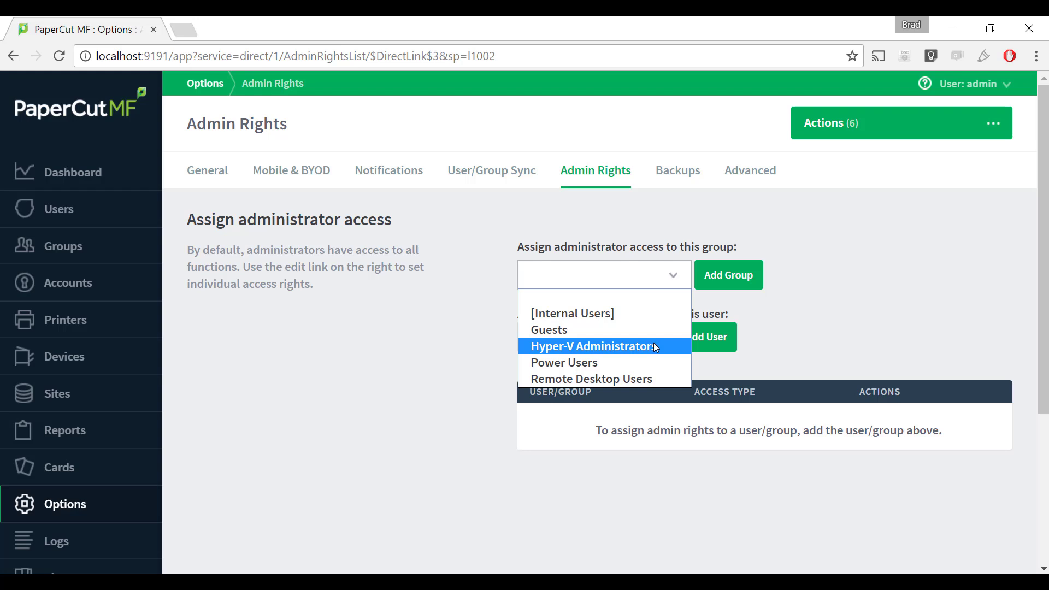
click(580, 364)
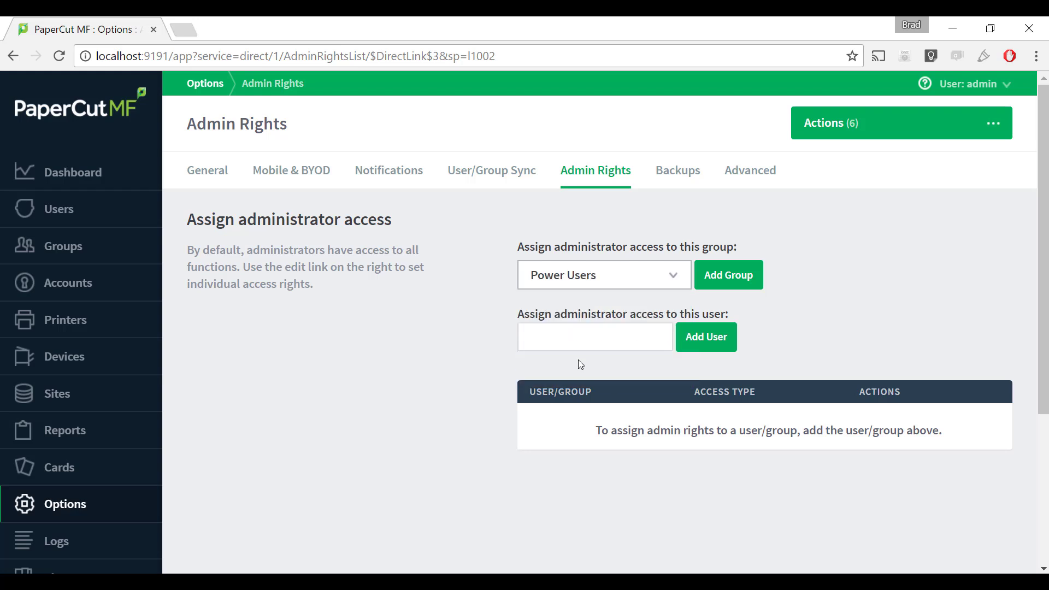
click(733, 278)
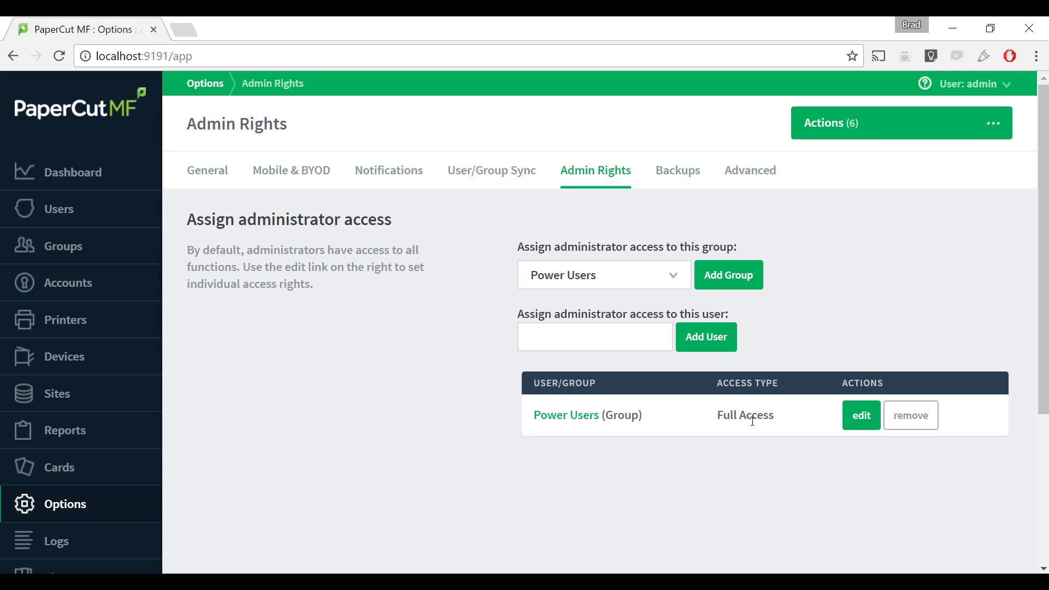
click(862, 418)
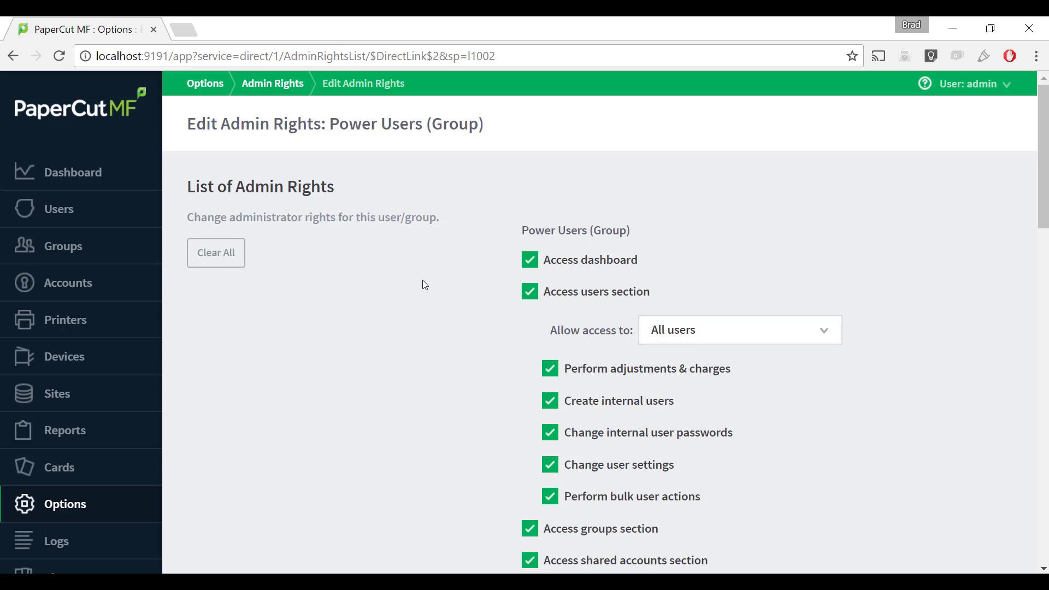
Clear all of the Power Users group's admin rights, then select them all again.
scroll(418, 287, down, 5)
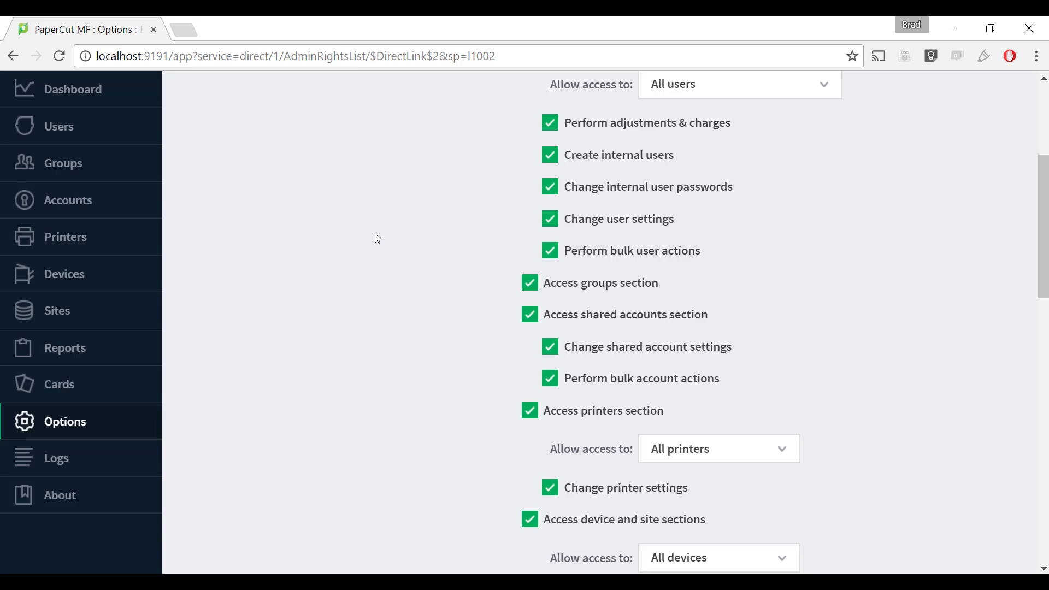
scroll(440, 246, down, 6)
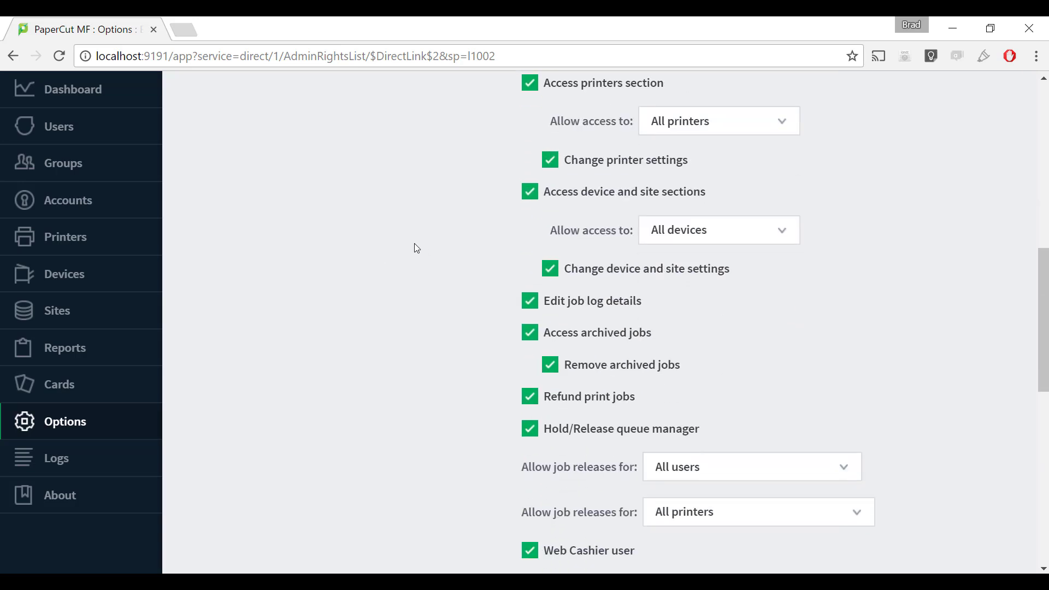
scroll(415, 246, down, 7)
scroll(383, 270, down, 3)
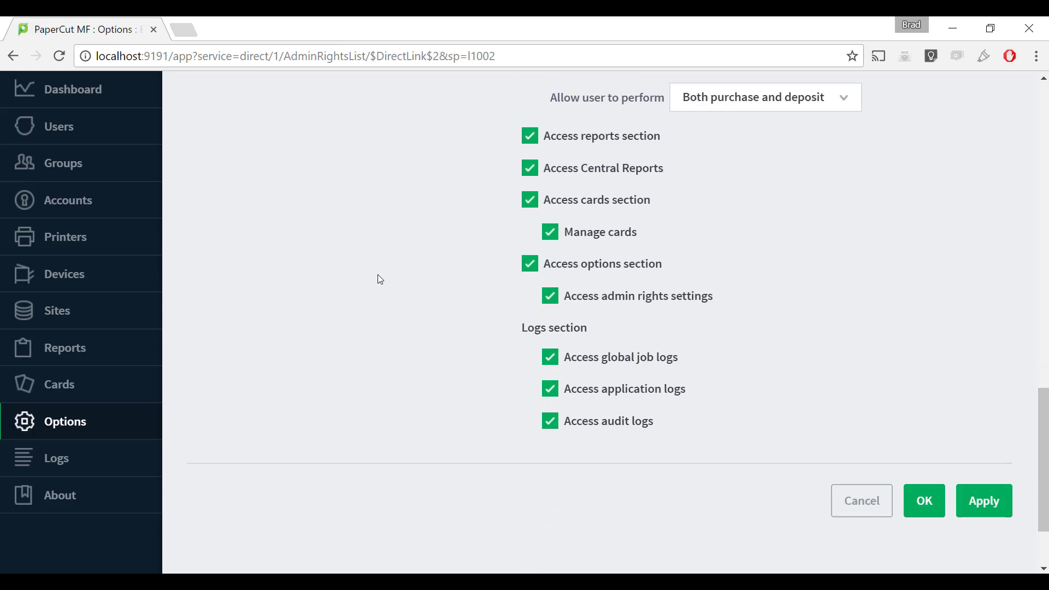
scroll(378, 270, up, 5)
scroll(375, 267, up, 16)
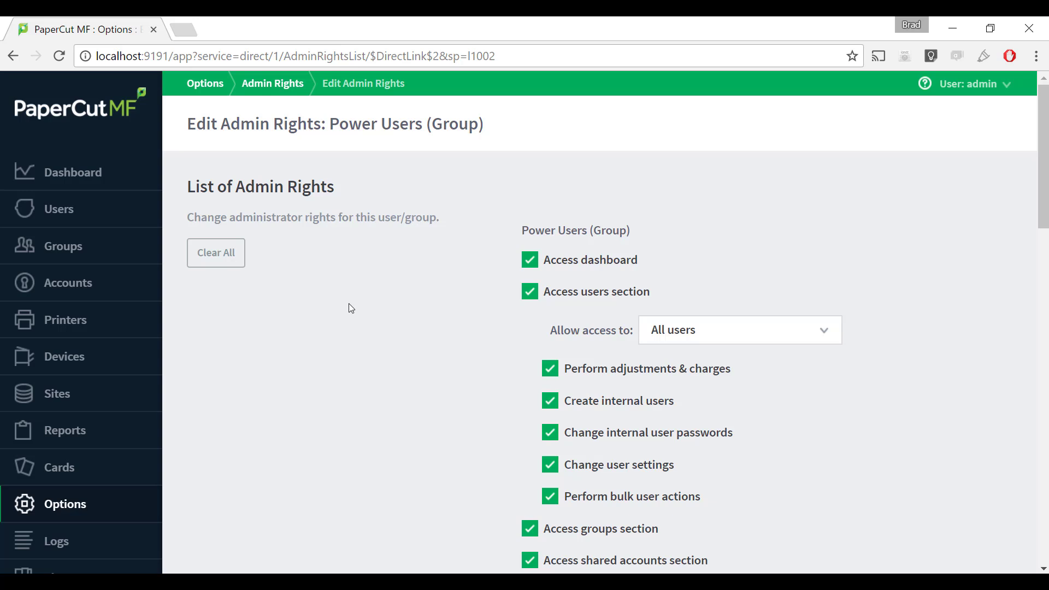
click(226, 262)
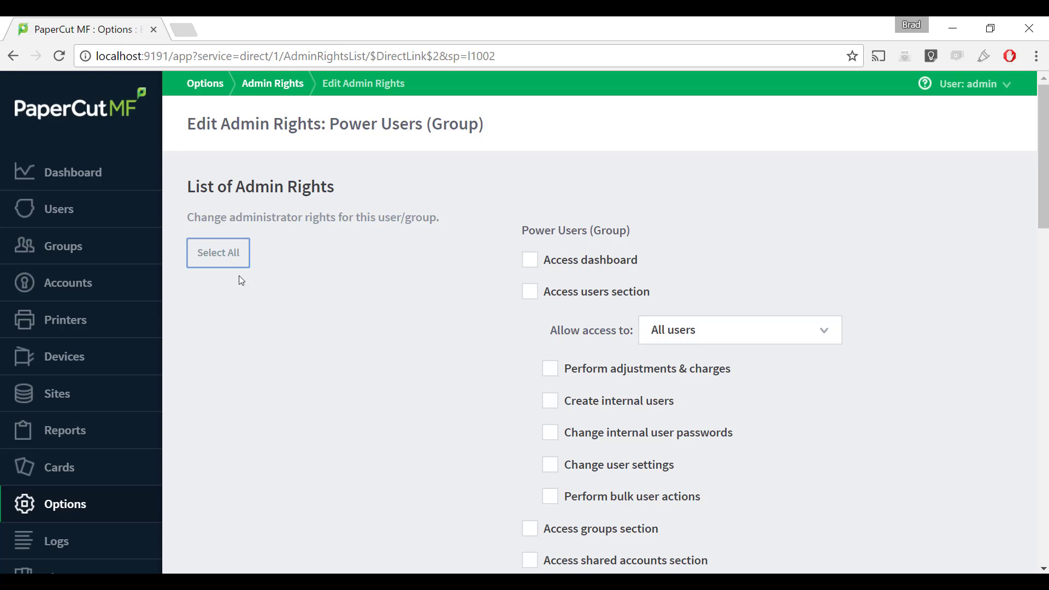
click(227, 258)
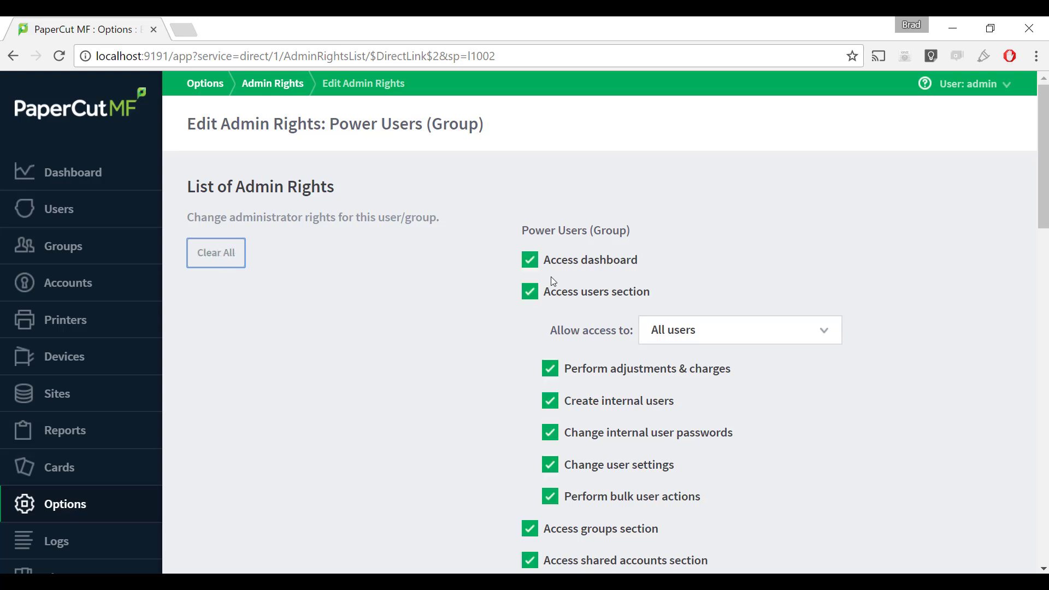
Untick 'Access options section' and 'Access admin rights settings' for Power Users.
scroll(473, 303, down, 11)
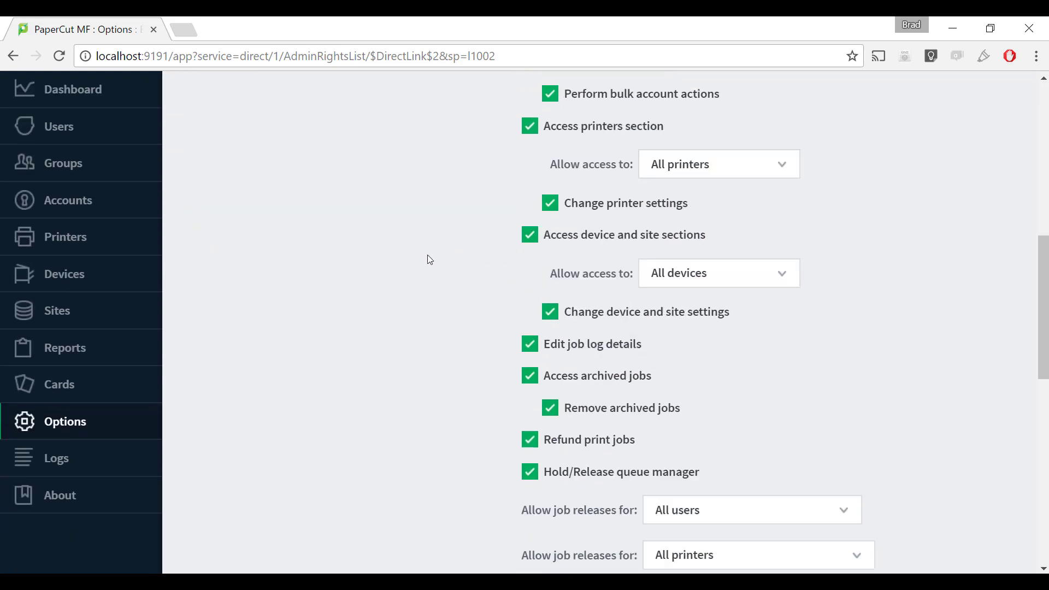
scroll(427, 260, down, 10)
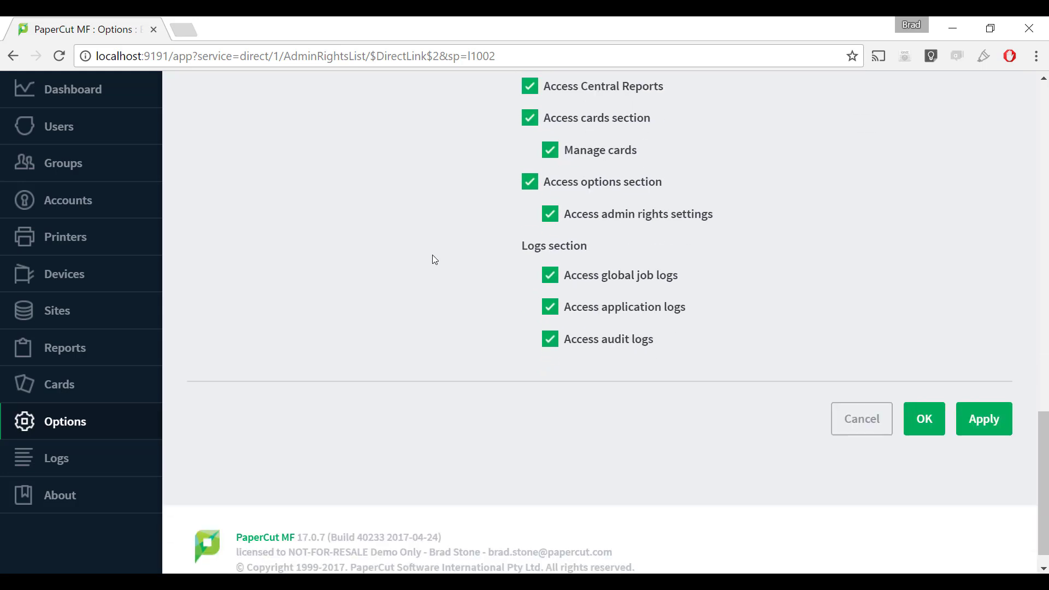
scroll(434, 259, up, 1)
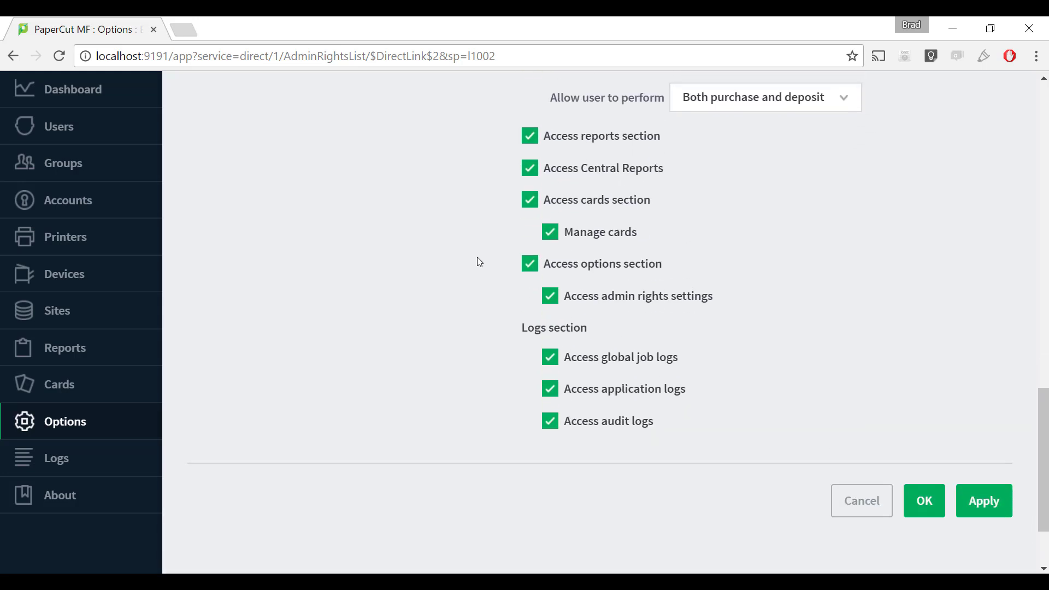
click(538, 267)
click(550, 296)
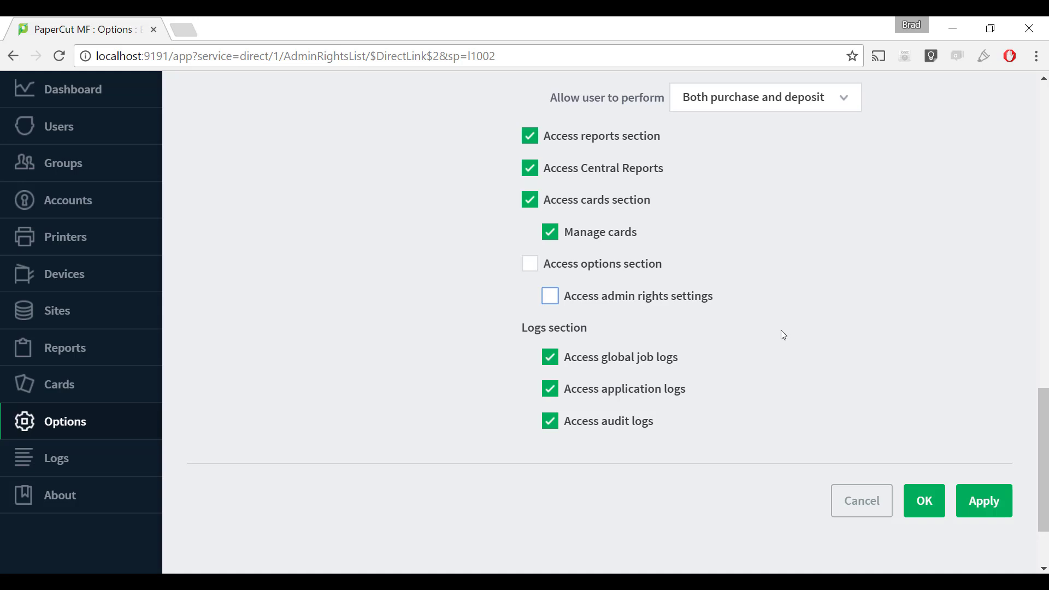
Apply and confirm the Power Users rights so the group is listed with Limited Access.
click(975, 503)
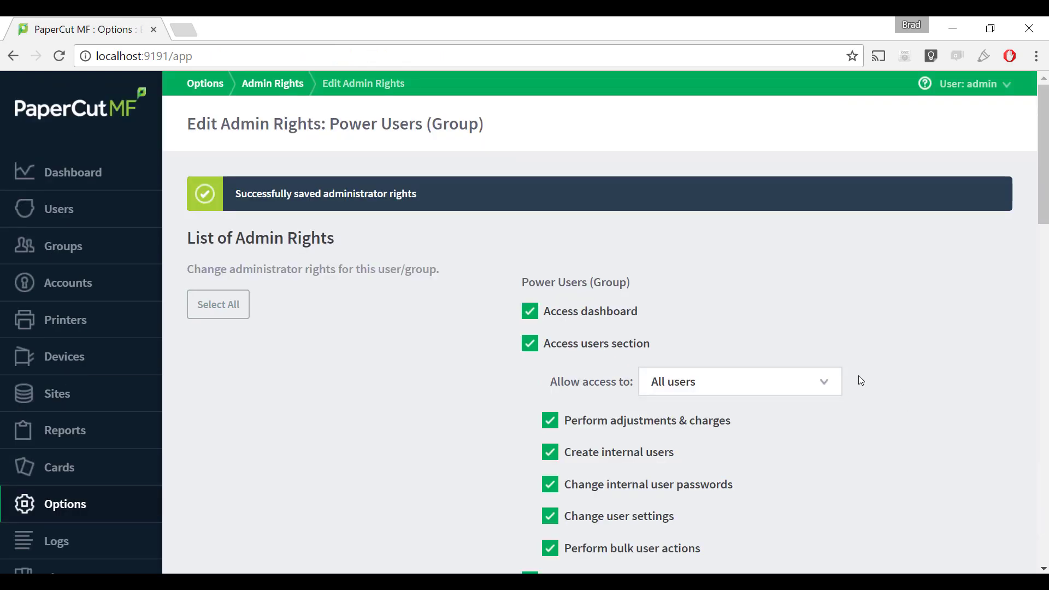
scroll(852, 308, down, 20)
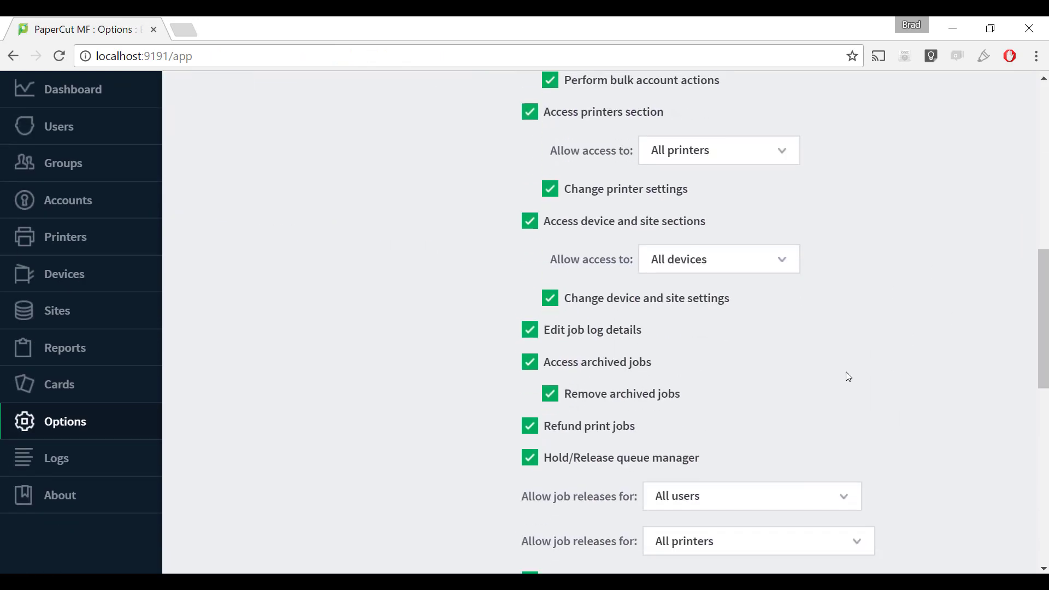
scroll(861, 392, down, 2)
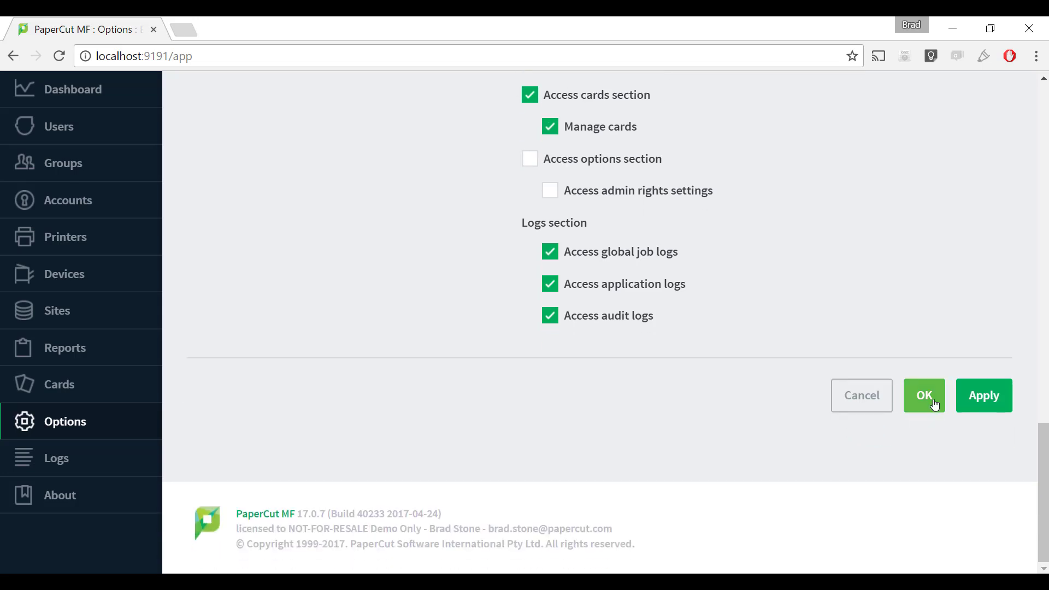
click(933, 401)
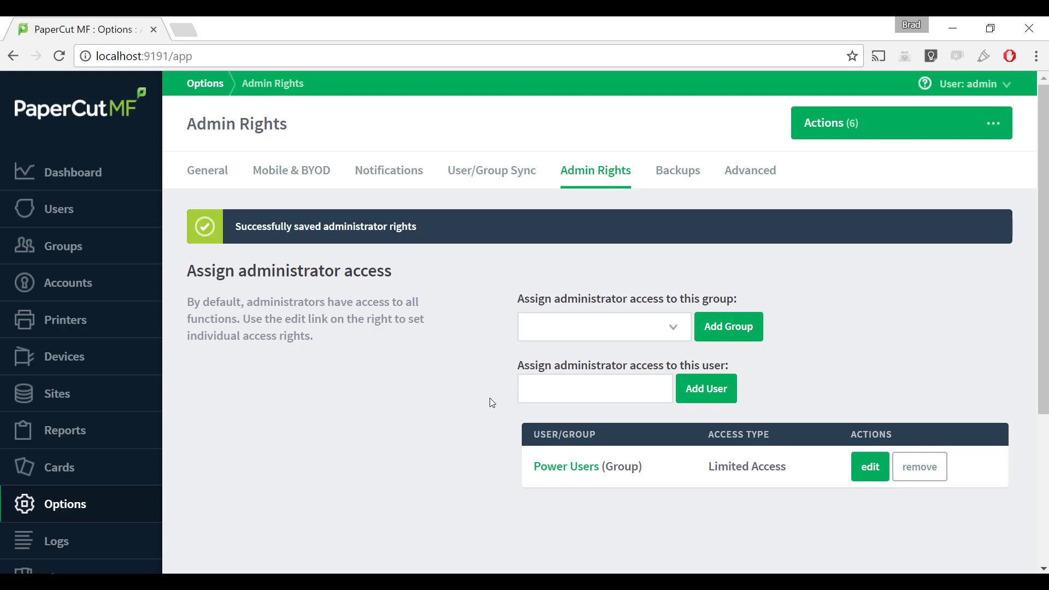
scroll(575, 389, down, 2)
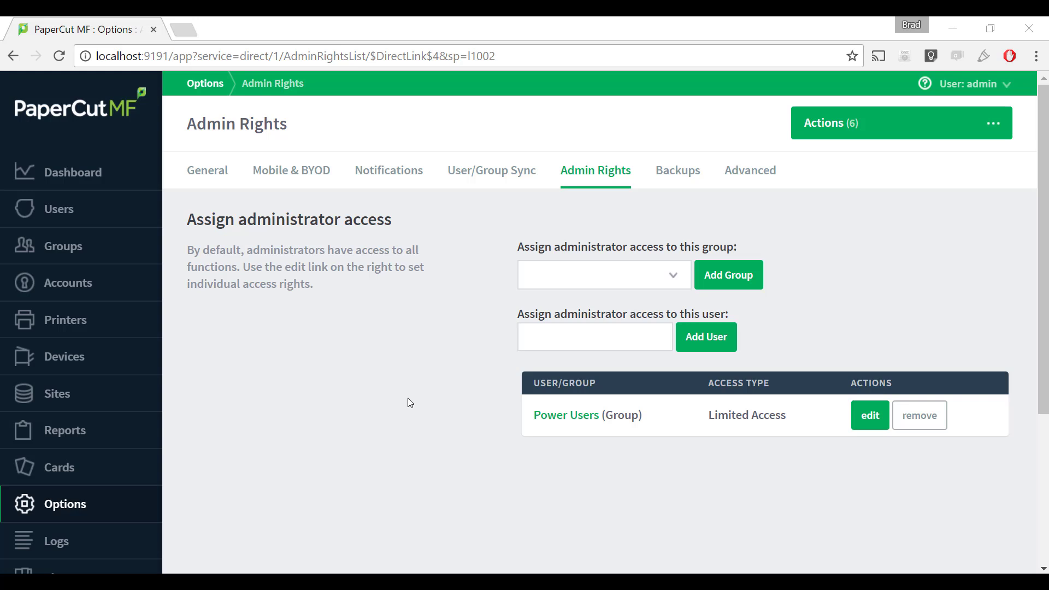
Add the user found by username search as an administrator and open their admin rights.
click(575, 337)
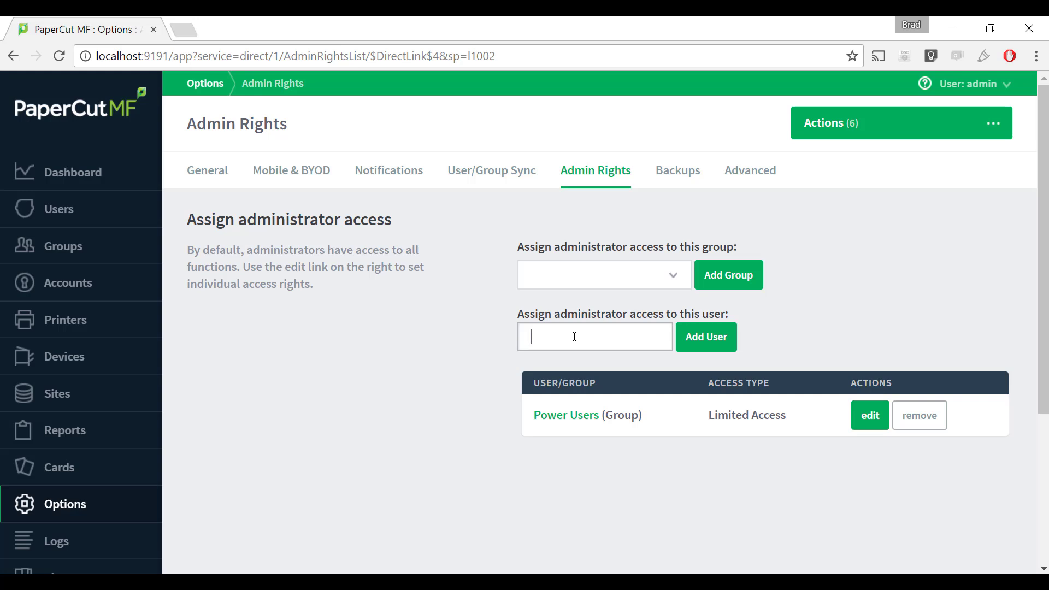
text(brad)
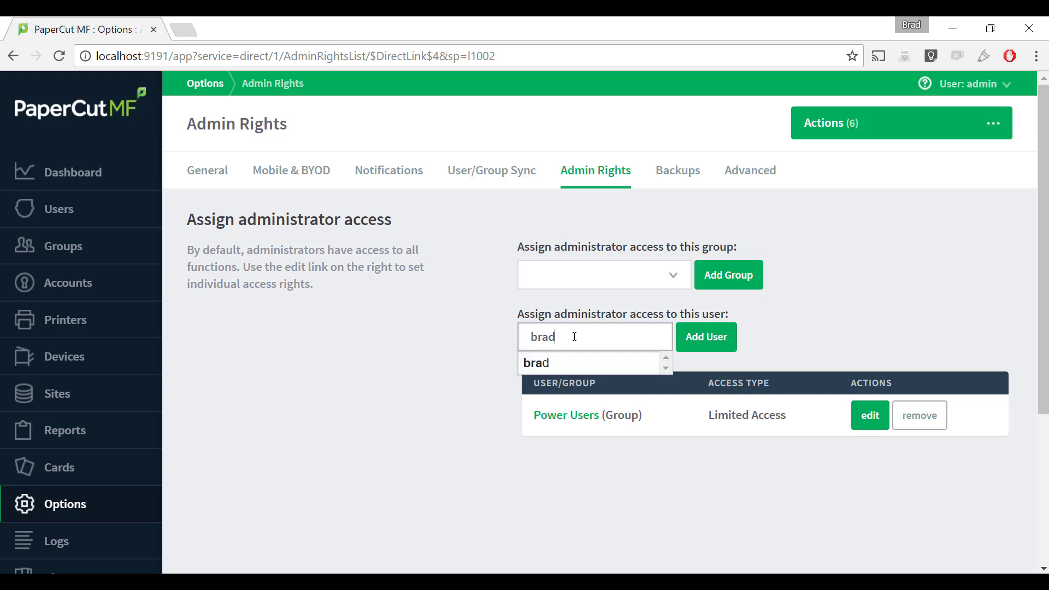
click(588, 362)
click(720, 339)
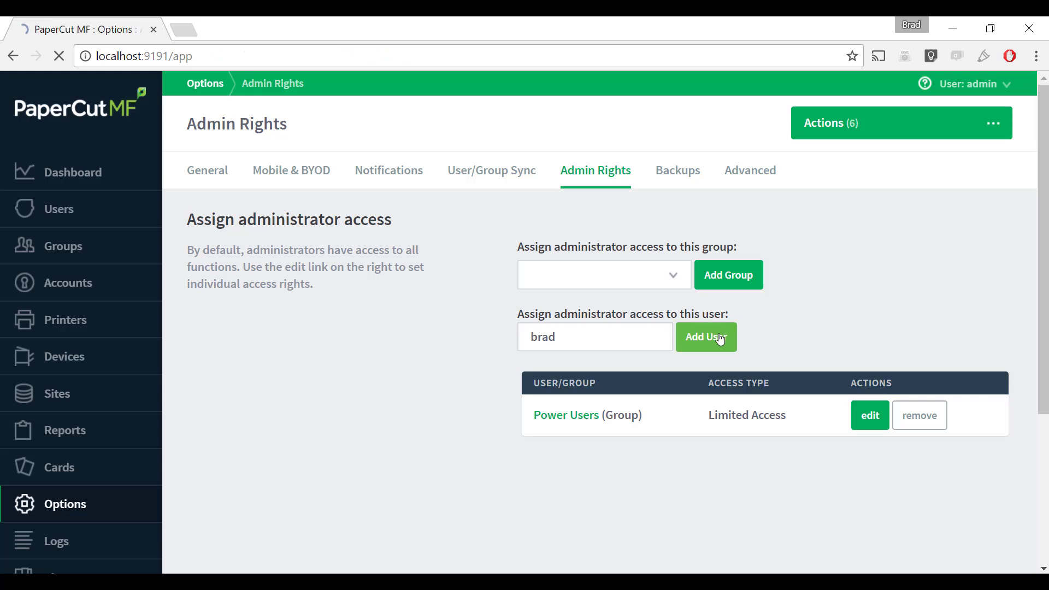
scroll(825, 356, down, 2)
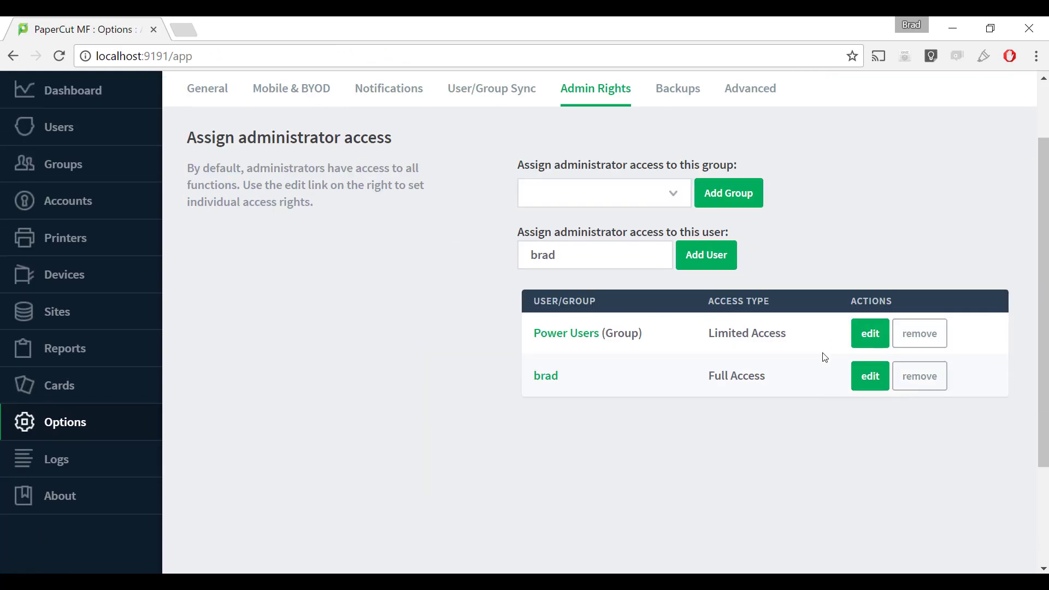
click(870, 377)
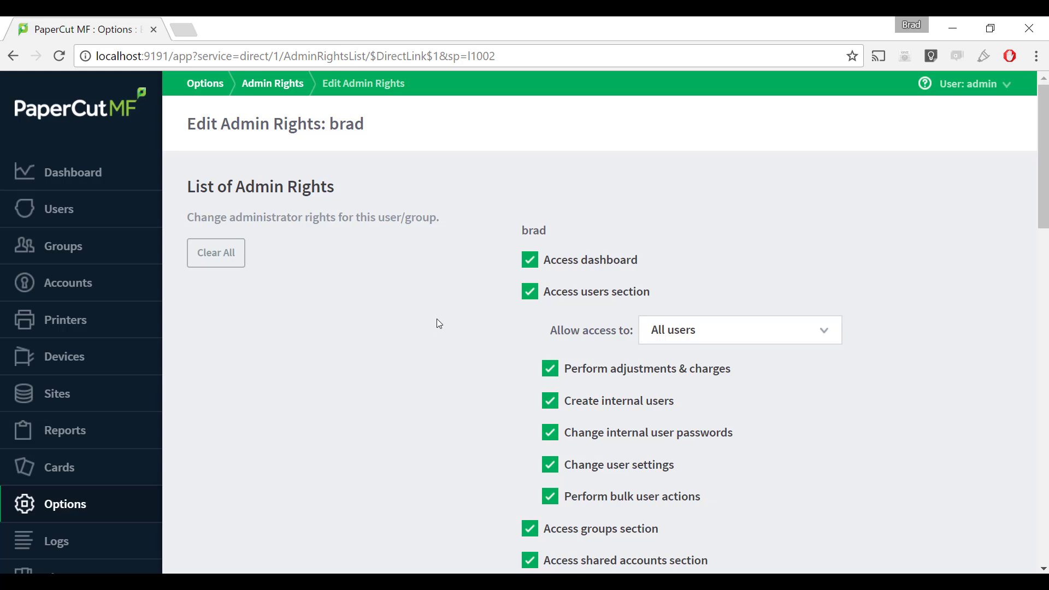
Clear all rights, then enable the users section and its five sub-permissions.
click(229, 257)
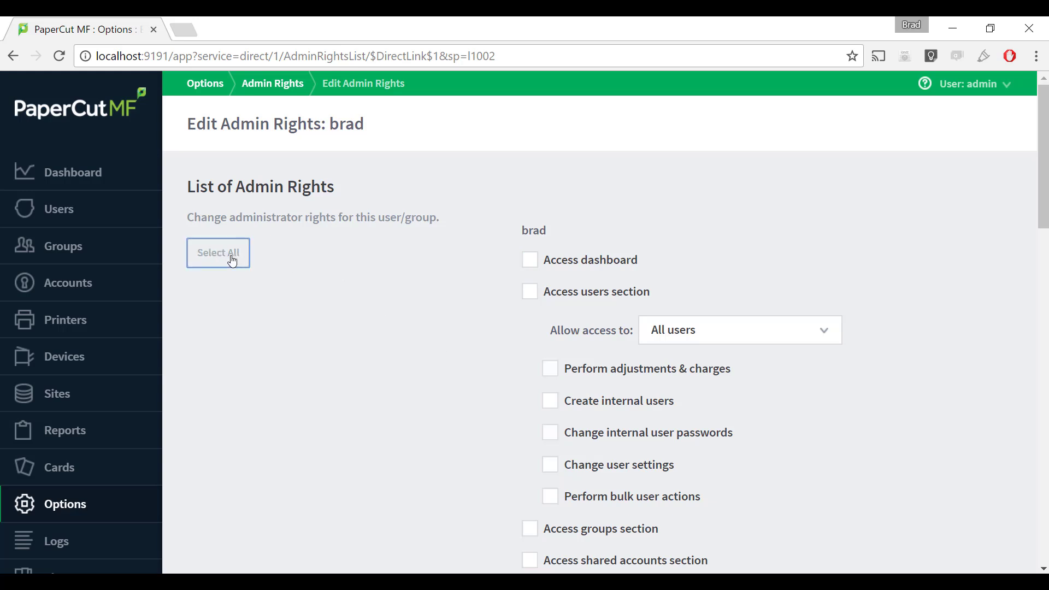
click(528, 290)
click(550, 369)
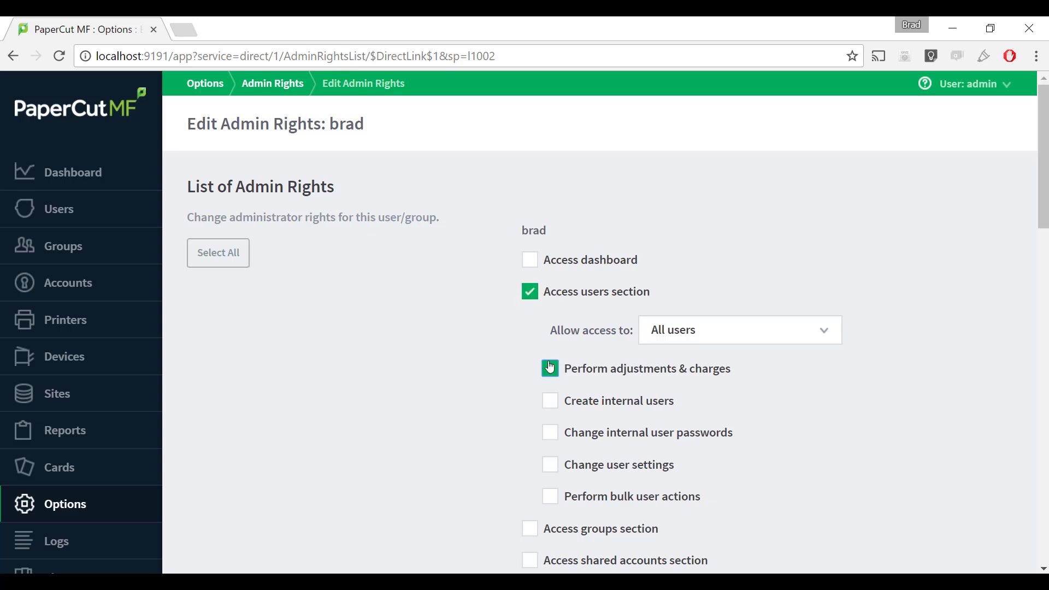
click(550, 401)
click(553, 435)
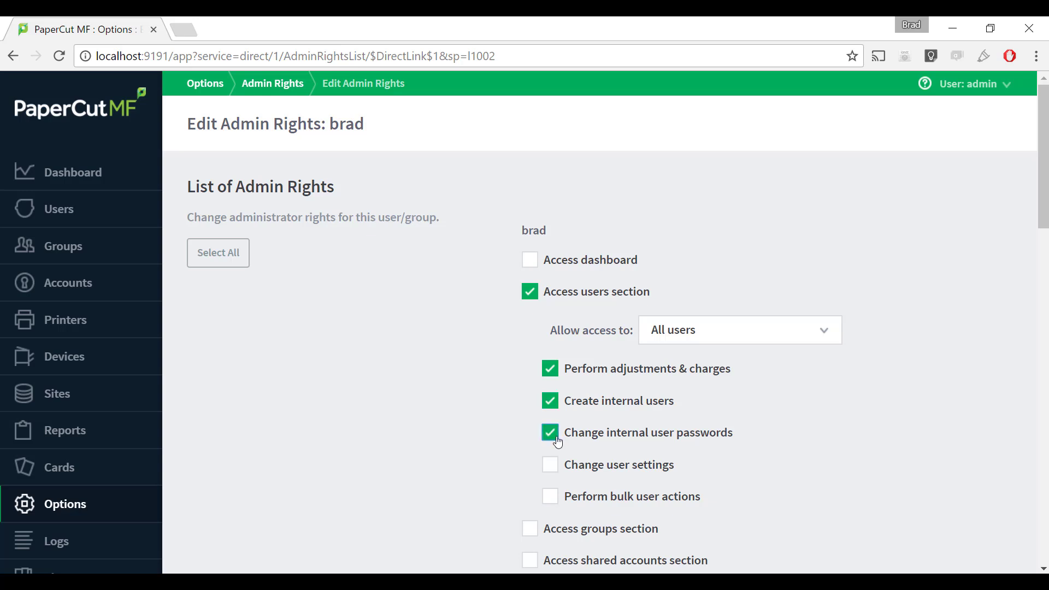
click(552, 469)
click(556, 496)
Apply and confirm the user's restricted rights, returning to the Admin Rights list.
scroll(901, 282, down, 9)
scroll(894, 328, down, 12)
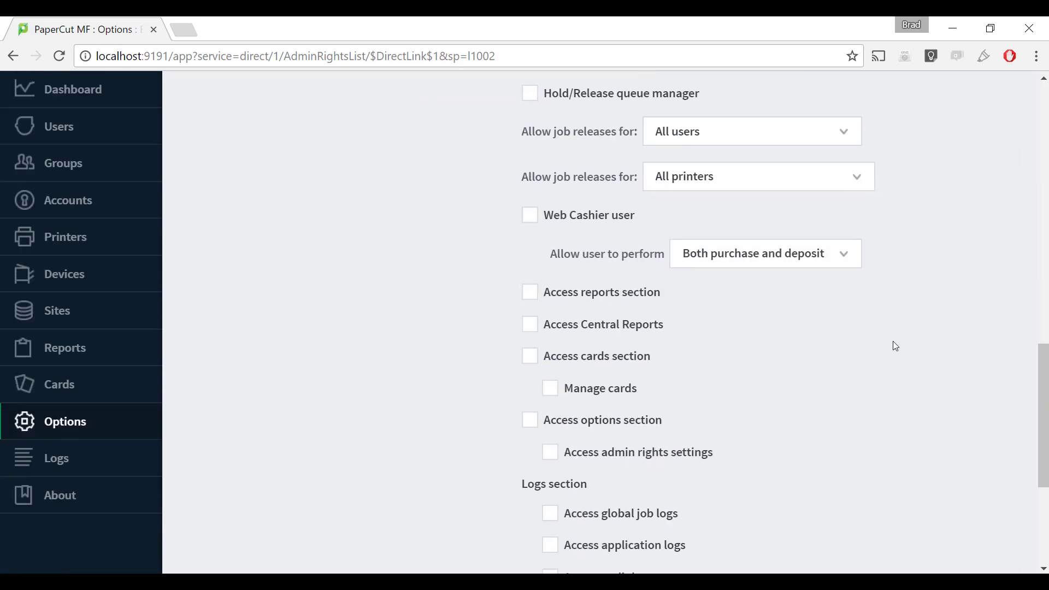
click(982, 395)
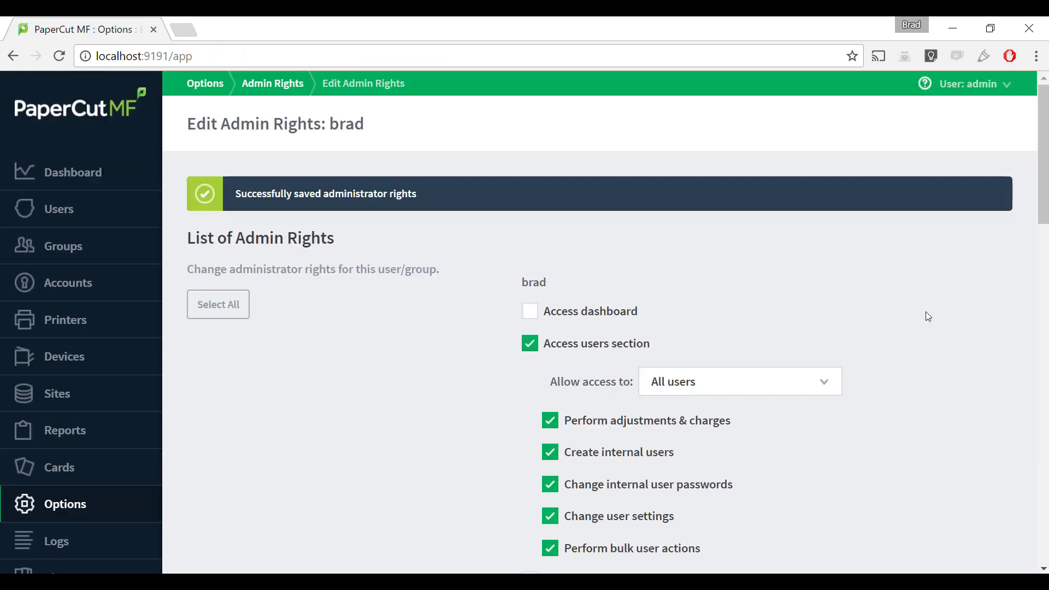
scroll(868, 336, down, 20)
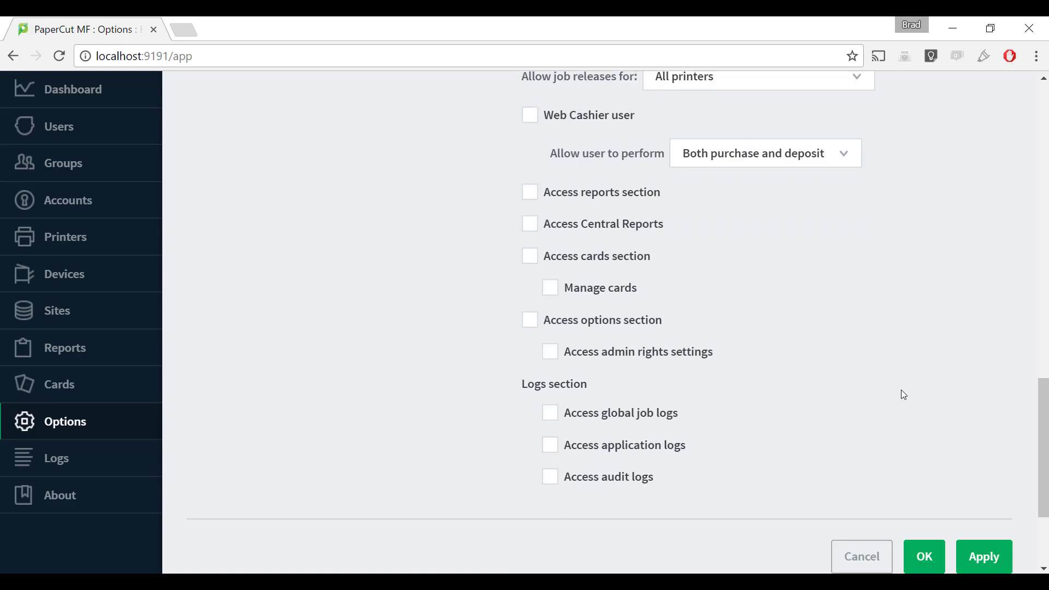
click(919, 464)
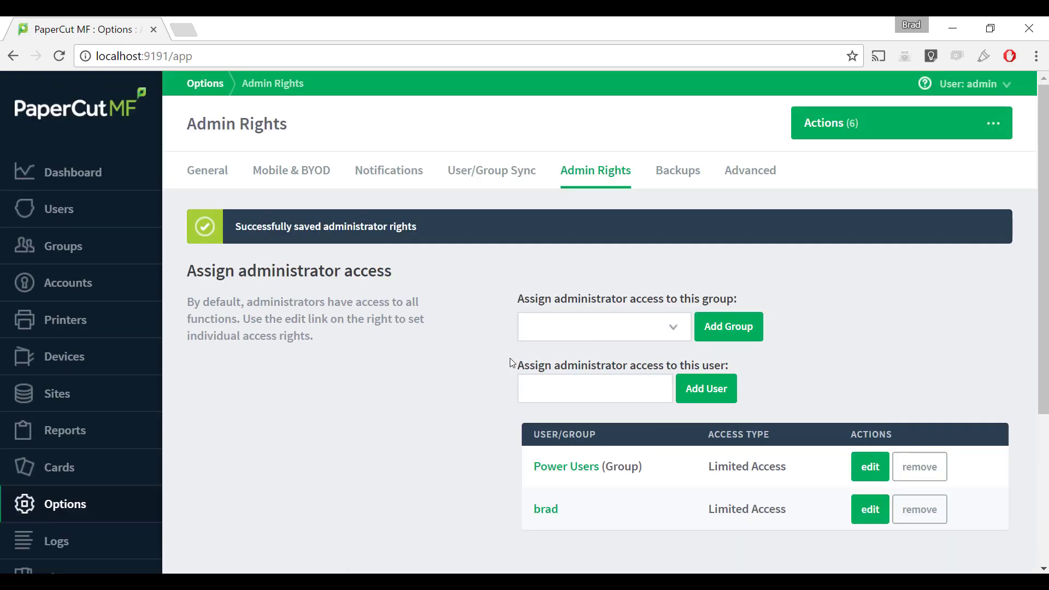
scroll(510, 358, down, 2)
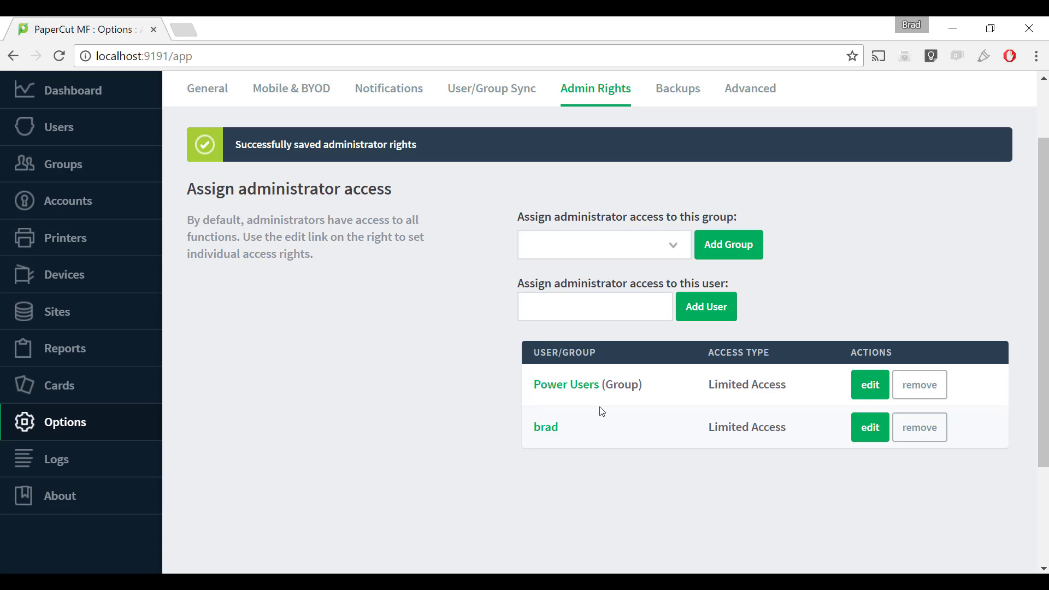